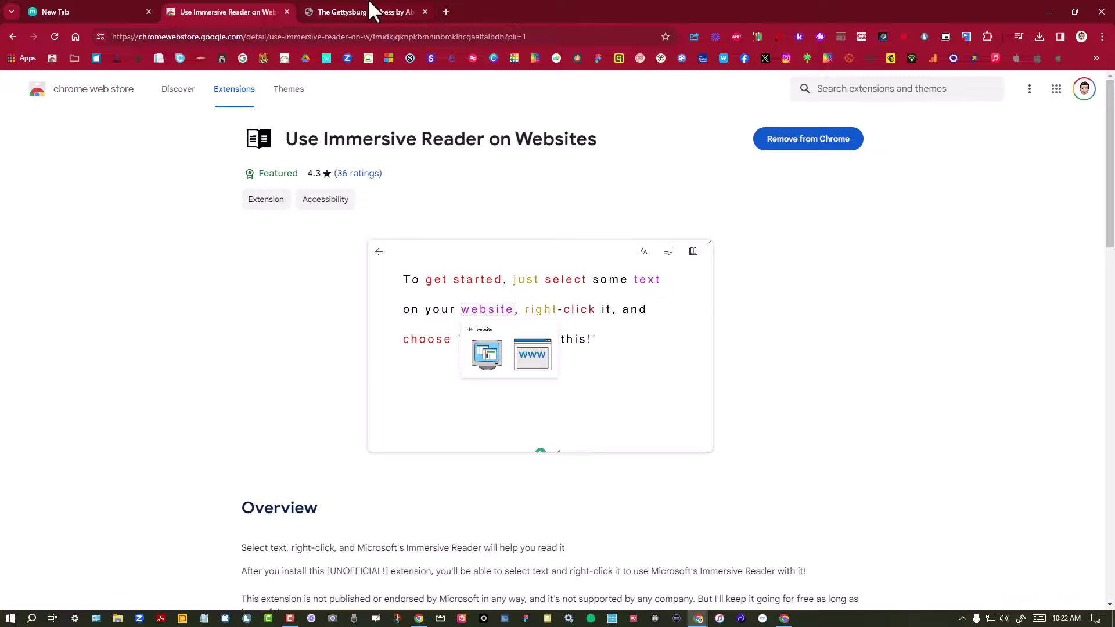
Switch to the Gettysburg Address tab and select the Bliss Copy text from 'Four score' through paragraph two.
left_click(344, 11)
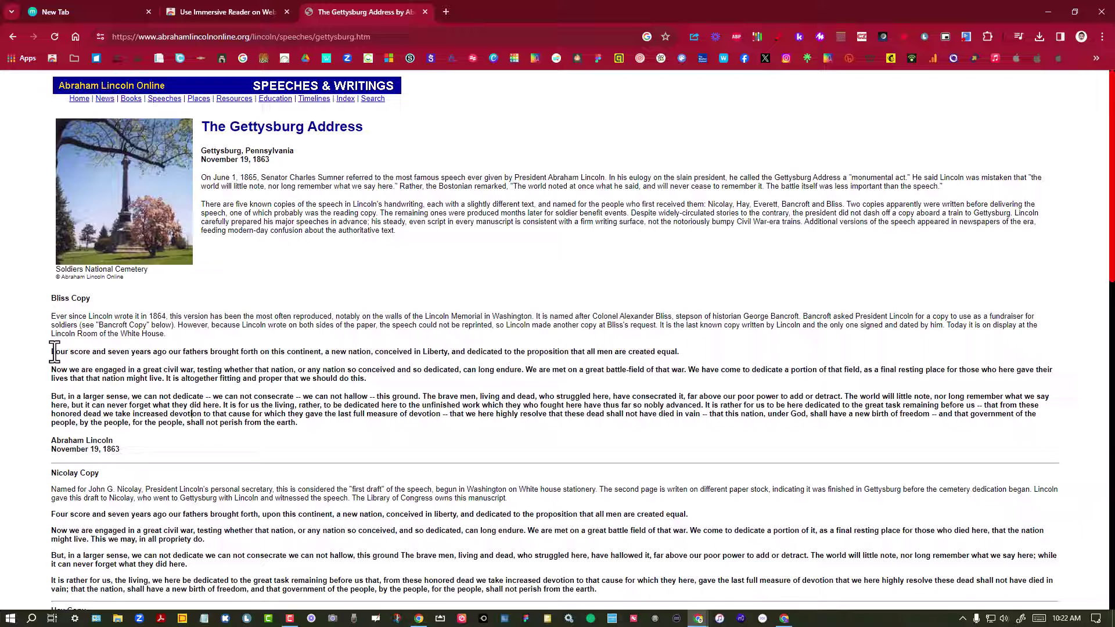
left_click_drag(54, 351, 376, 381)
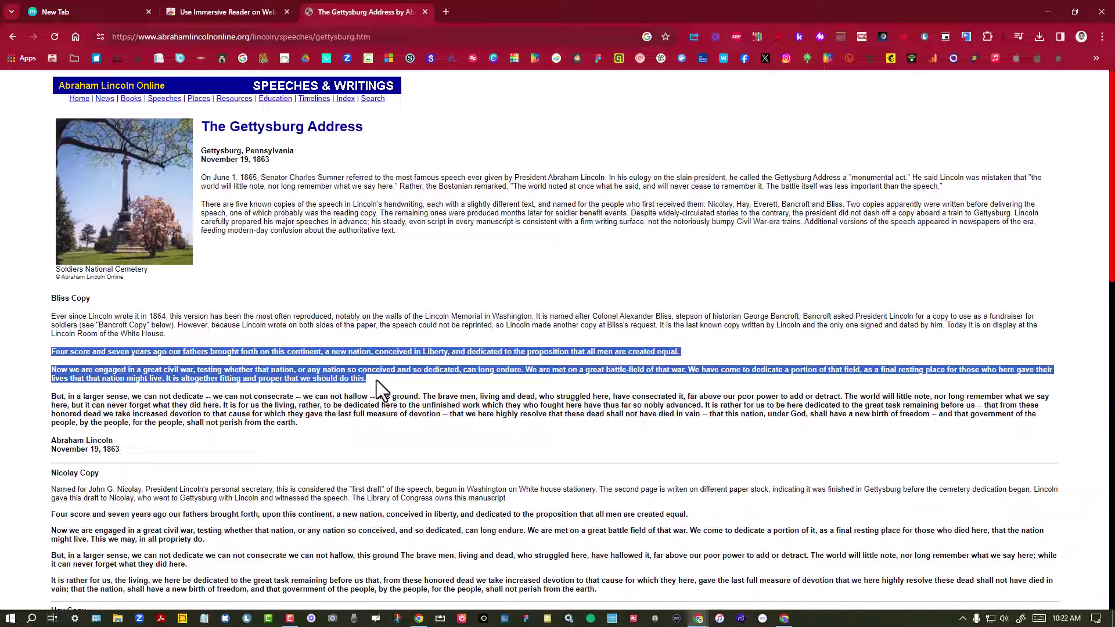
Bring up the context menu for the selected Bliss Copy paragraphs.
right_click(289, 374)
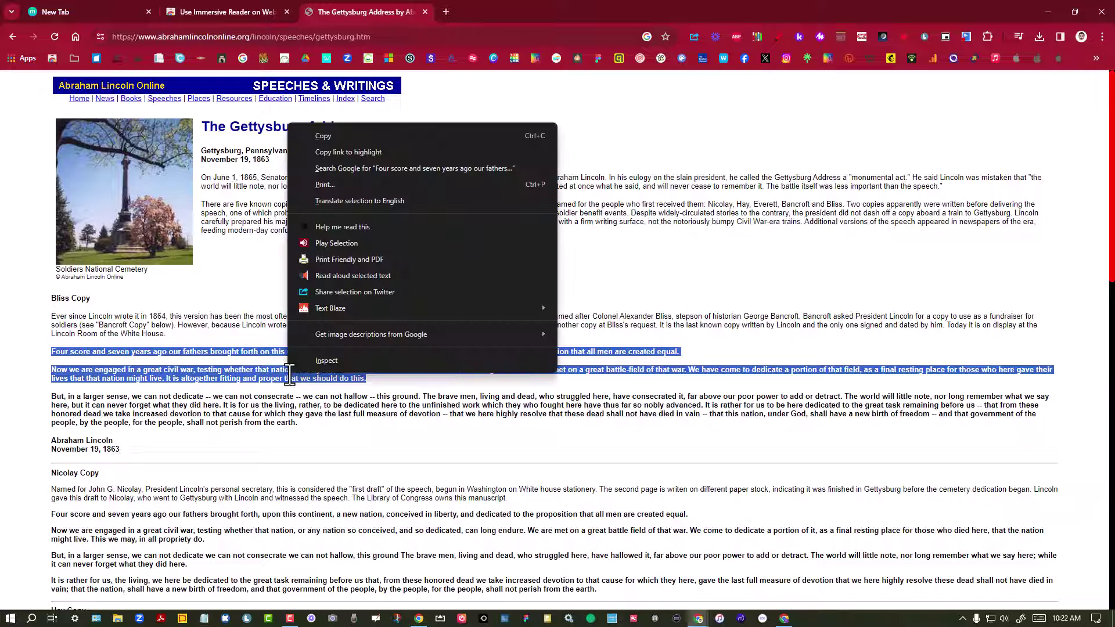
Open the selection in Immersive Reader and play it aloud, pausing after 'created equal'.
left_click(316, 227)
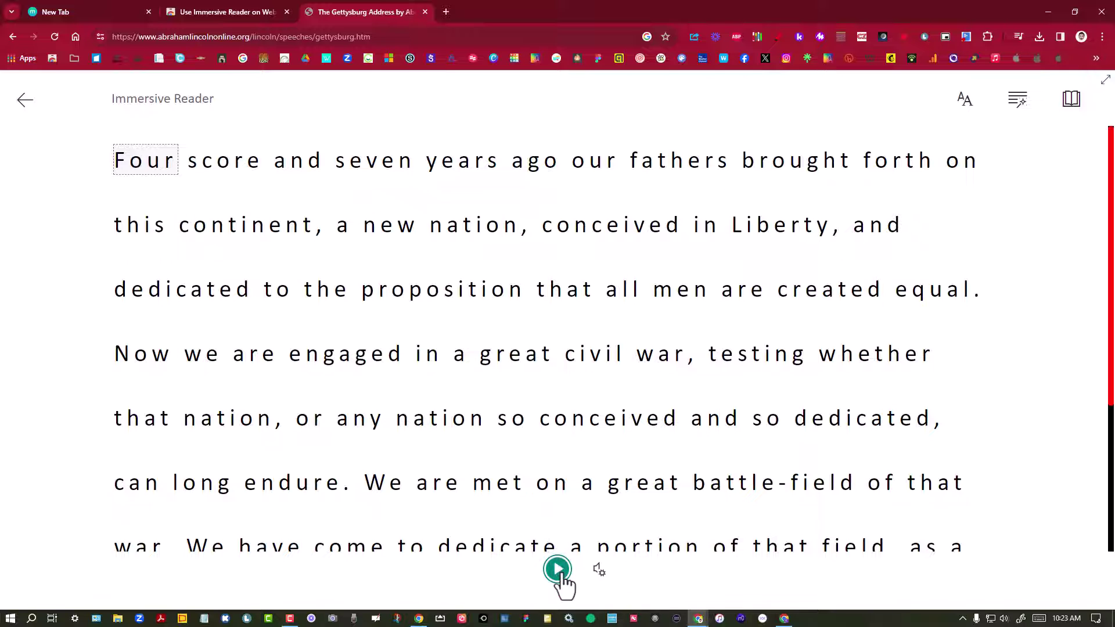
left_click(558, 570)
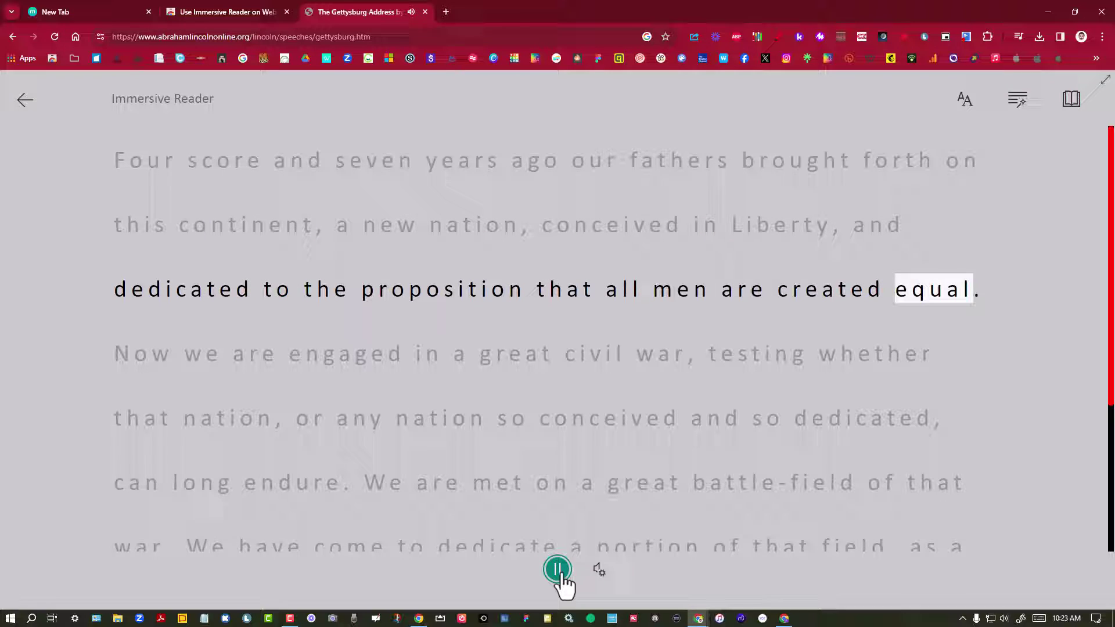
left_click(557, 570)
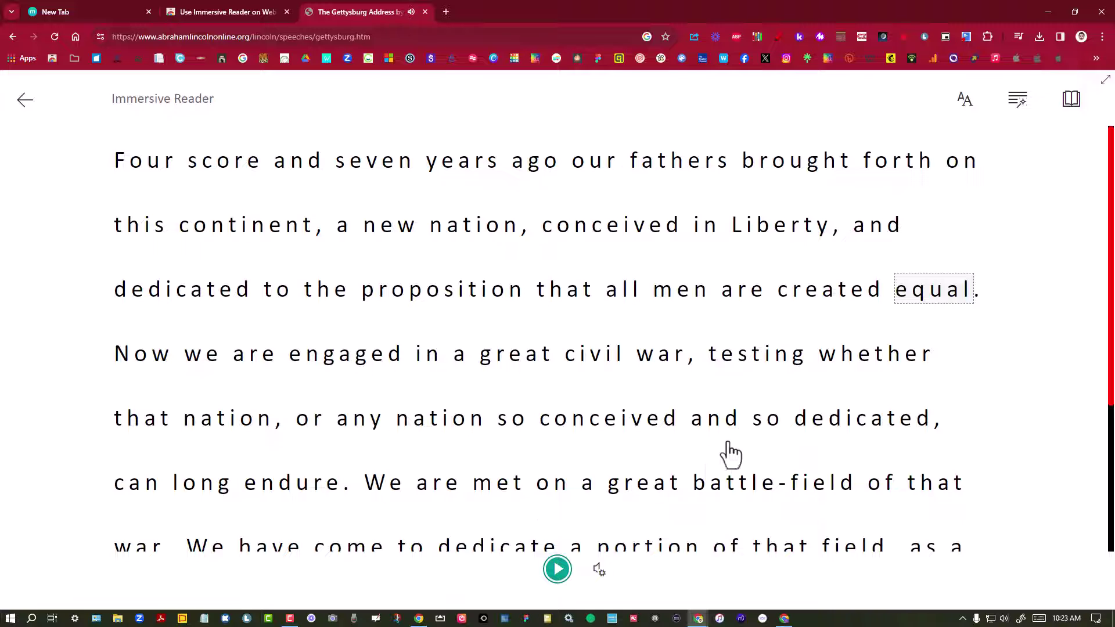
In Grammar Tools, turn noun colouring on and then off again.
left_click(970, 106)
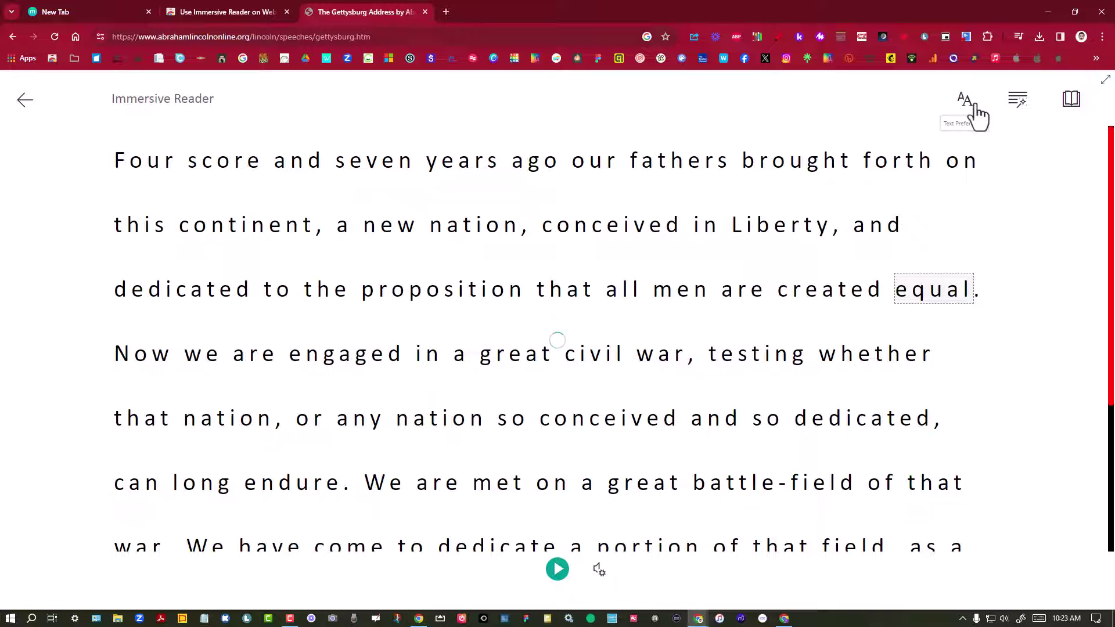
left_click(1025, 106)
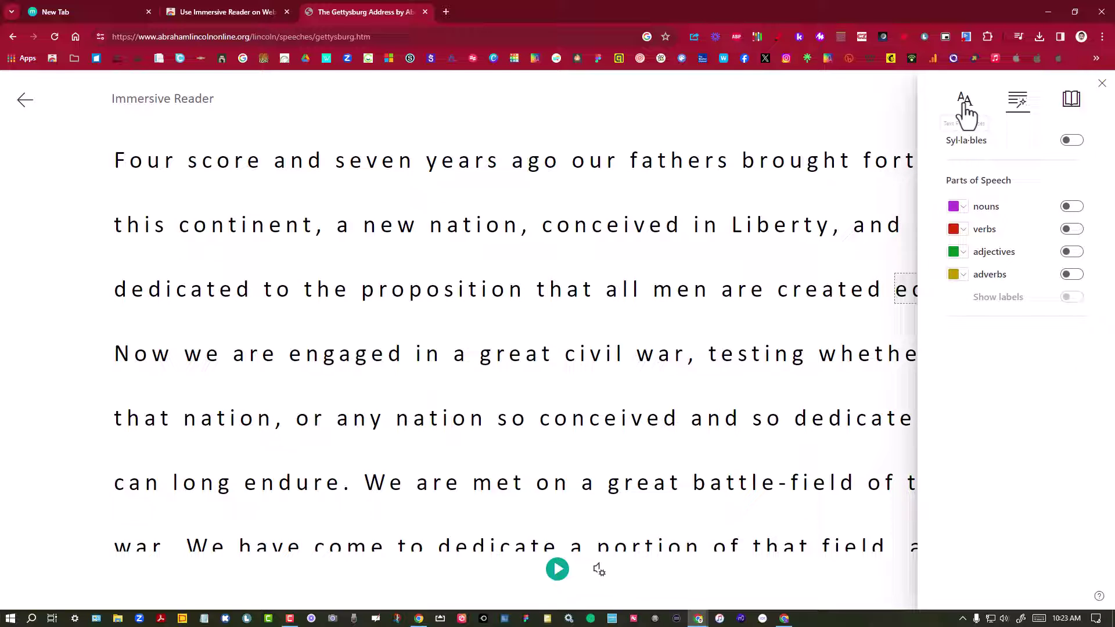
left_click(1076, 210)
left_click(1074, 207)
Set text size 28, try Dark, cream and Green themes, and settle on Light.
left_click(964, 106)
left_click(1043, 158)
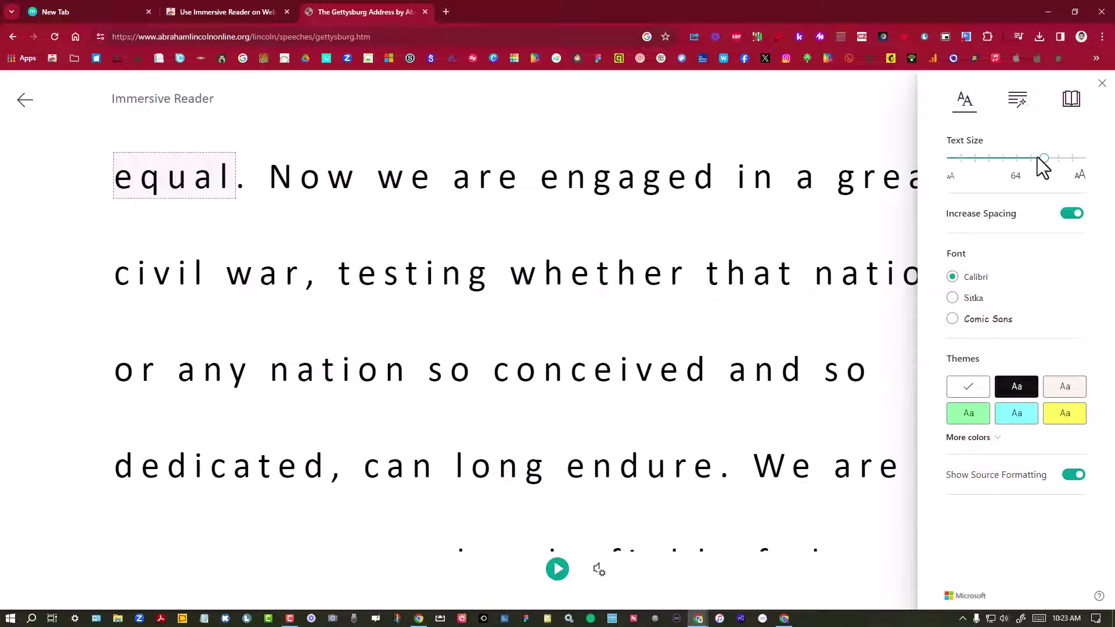
left_click_drag(1005, 157, 975, 158)
left_click(1017, 389)
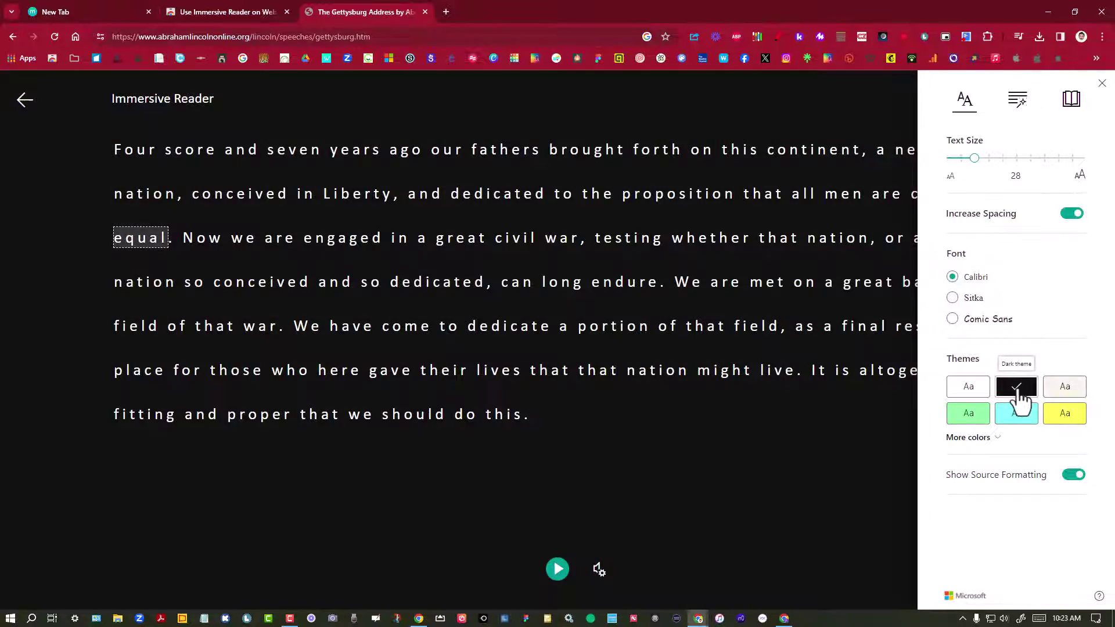
left_click(1048, 390)
left_click(968, 415)
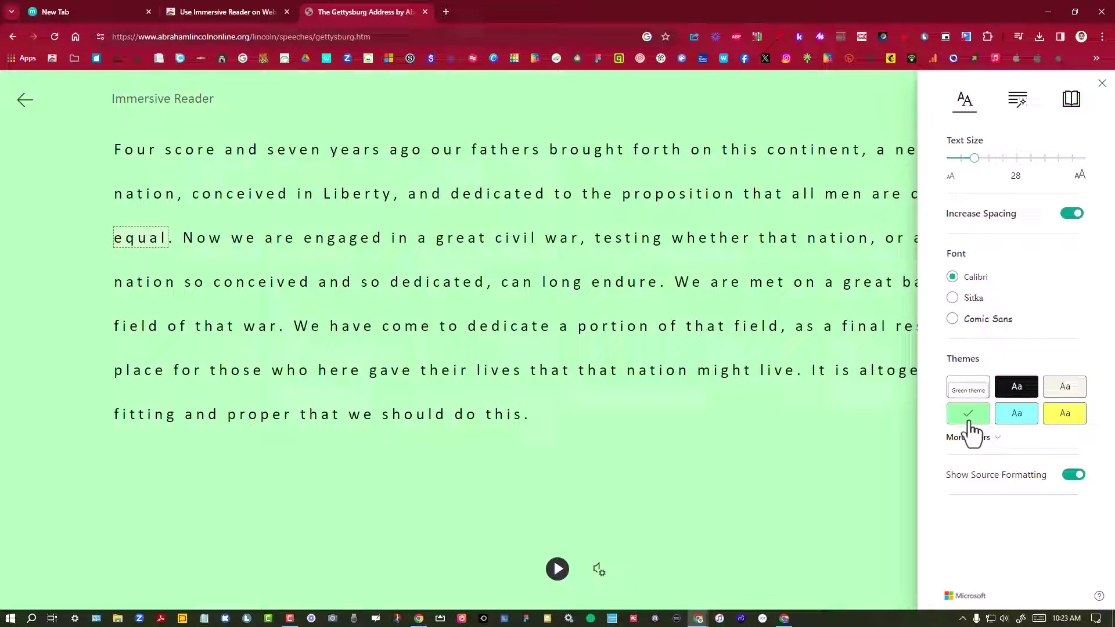
left_click(1015, 390)
left_click(966, 391)
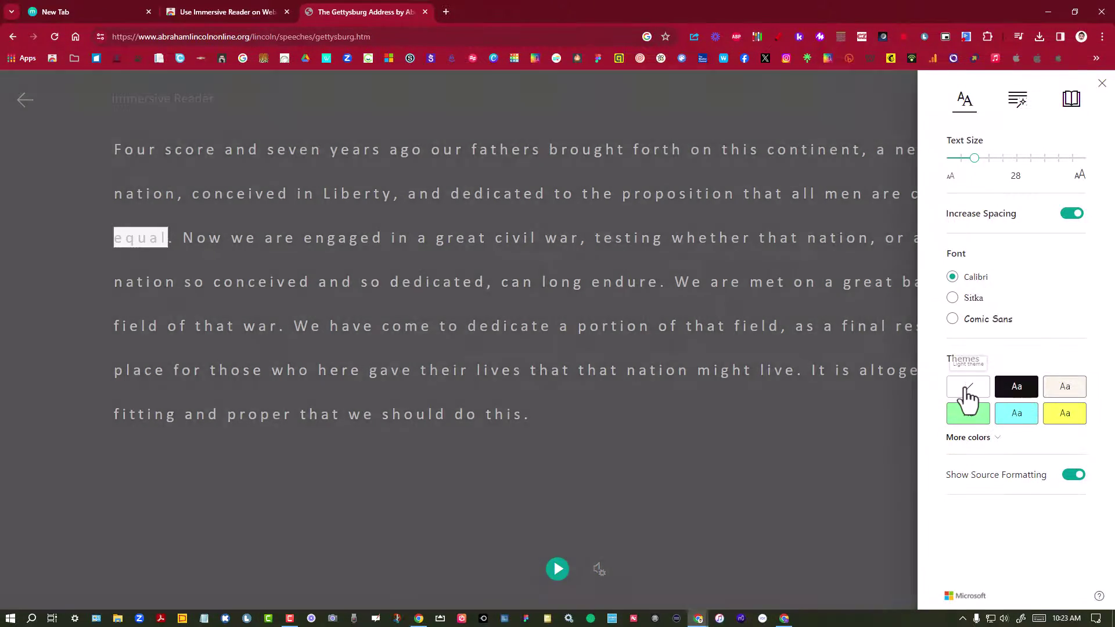
left_click(1074, 103)
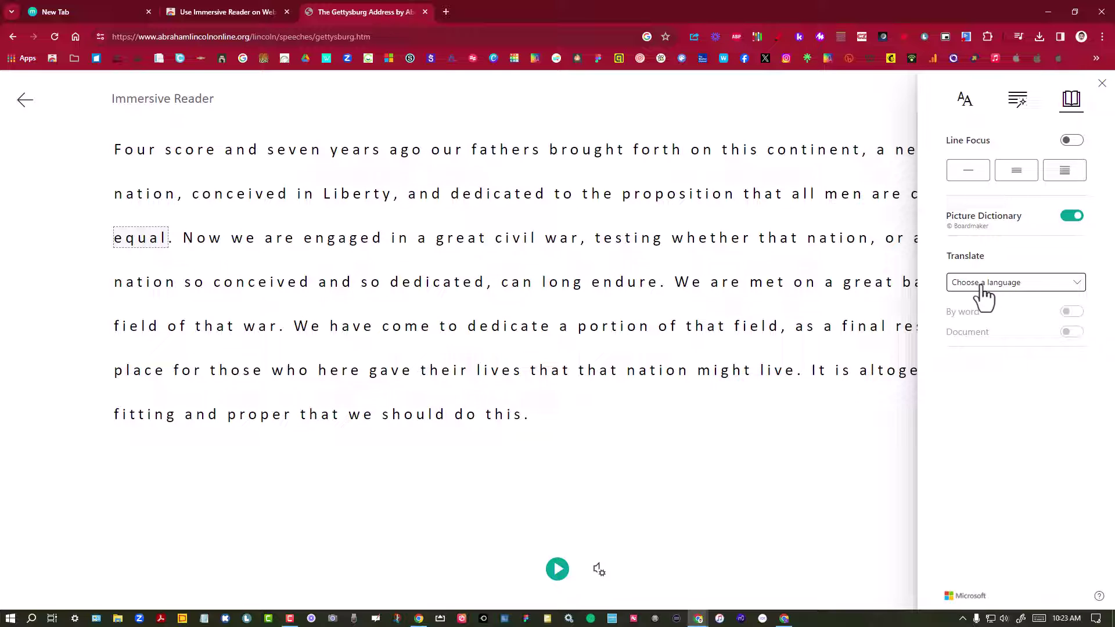
Choose Spanish (Mexico) as the translation language and switch on whole-document translation.
left_click(1059, 283)
scroll(1004, 442, "down", 7)
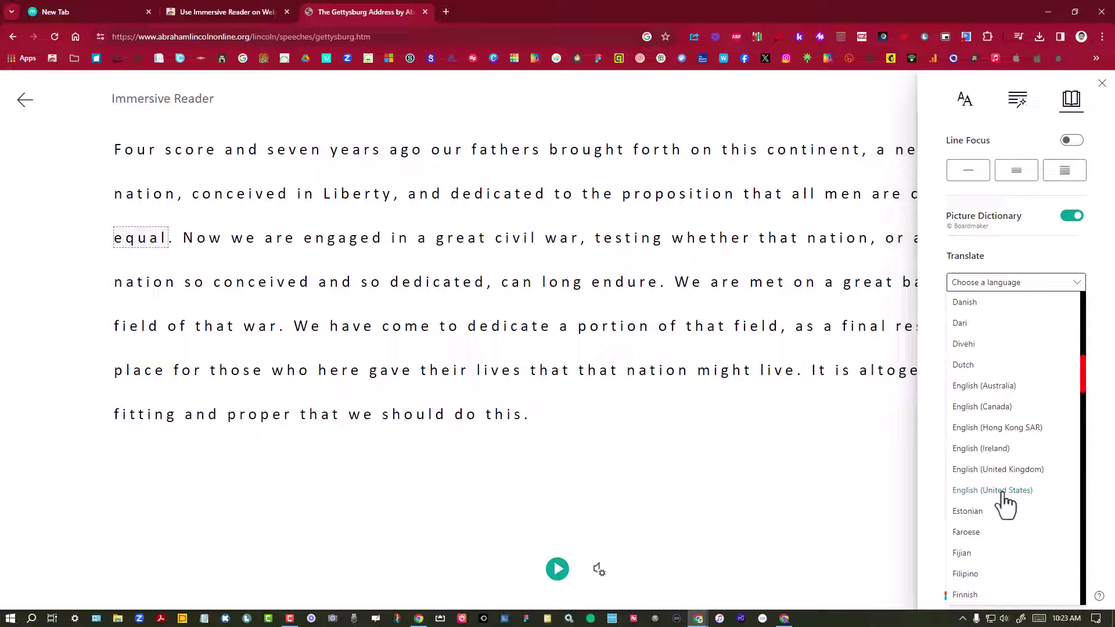
scroll(1004, 506, "down", 20)
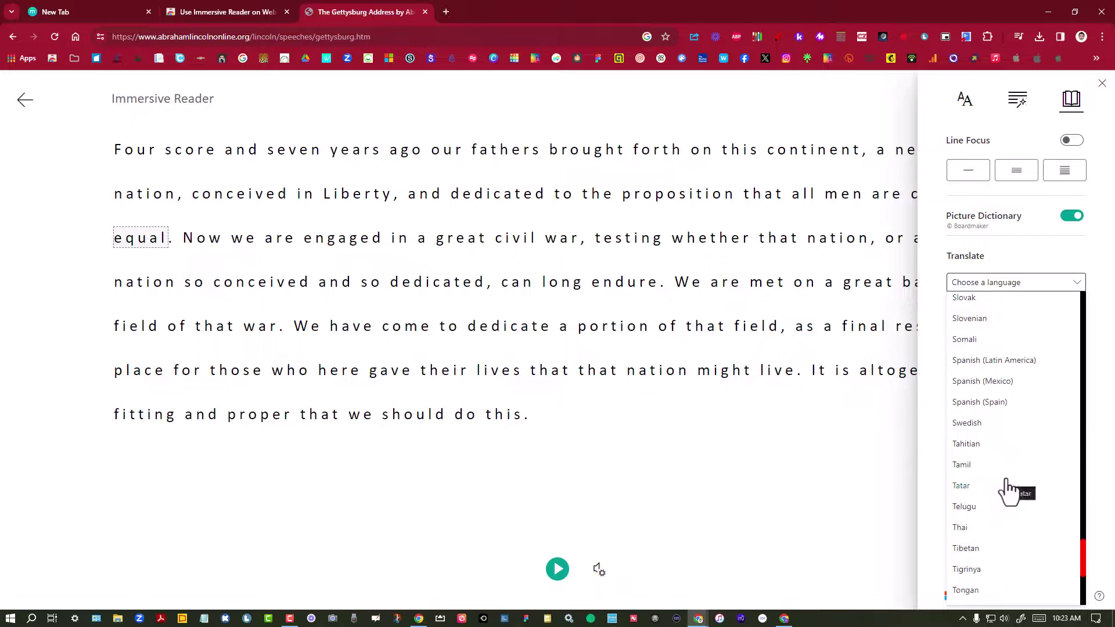
scroll(1009, 490, "up", 1)
left_click(975, 440)
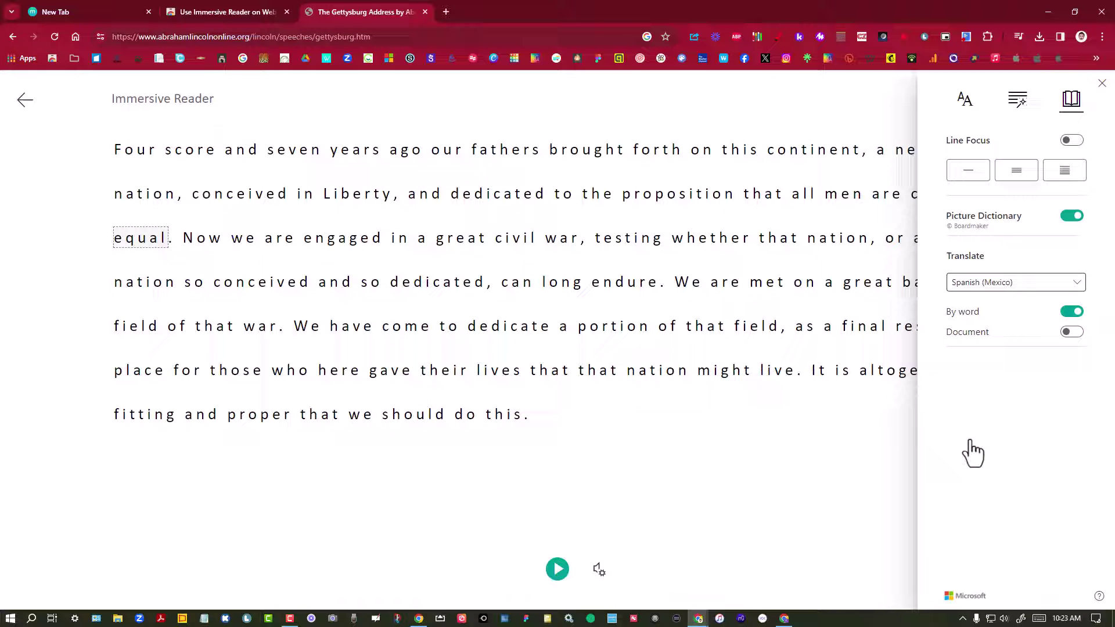
left_click(1072, 332)
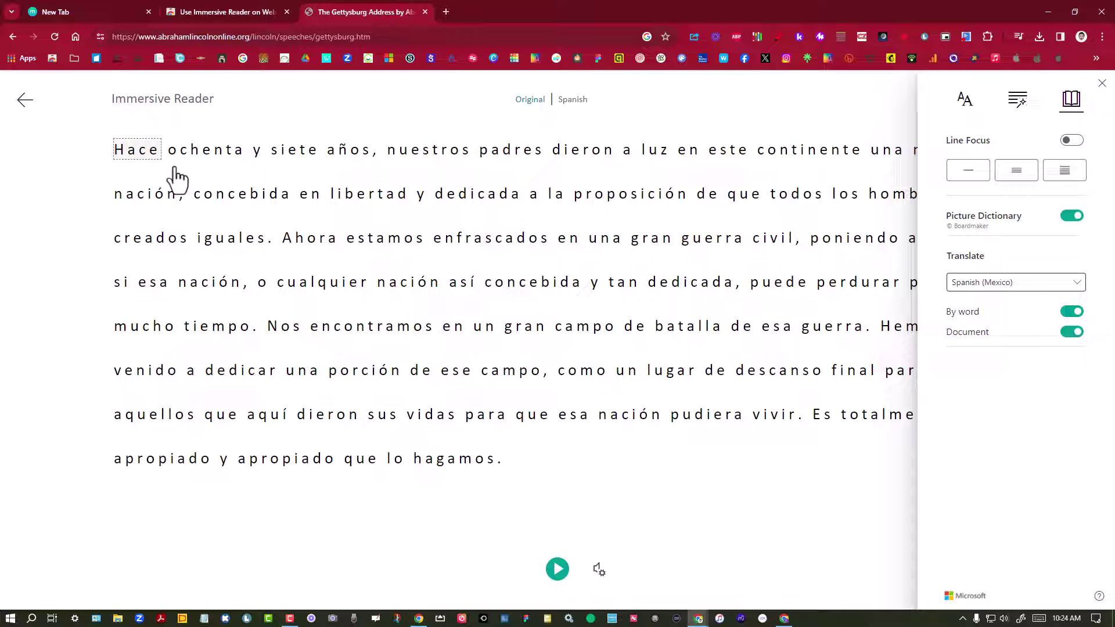
Close the preferences panel and play the Spanish text, pausing after 'creados iguales'.
left_click(1102, 84)
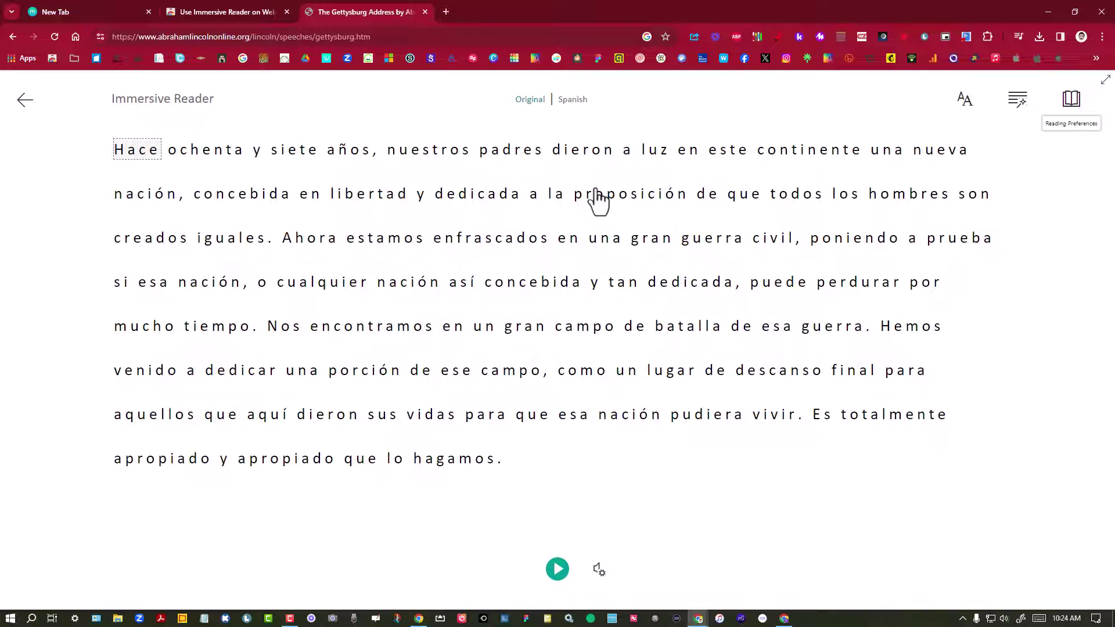
left_click(558, 570)
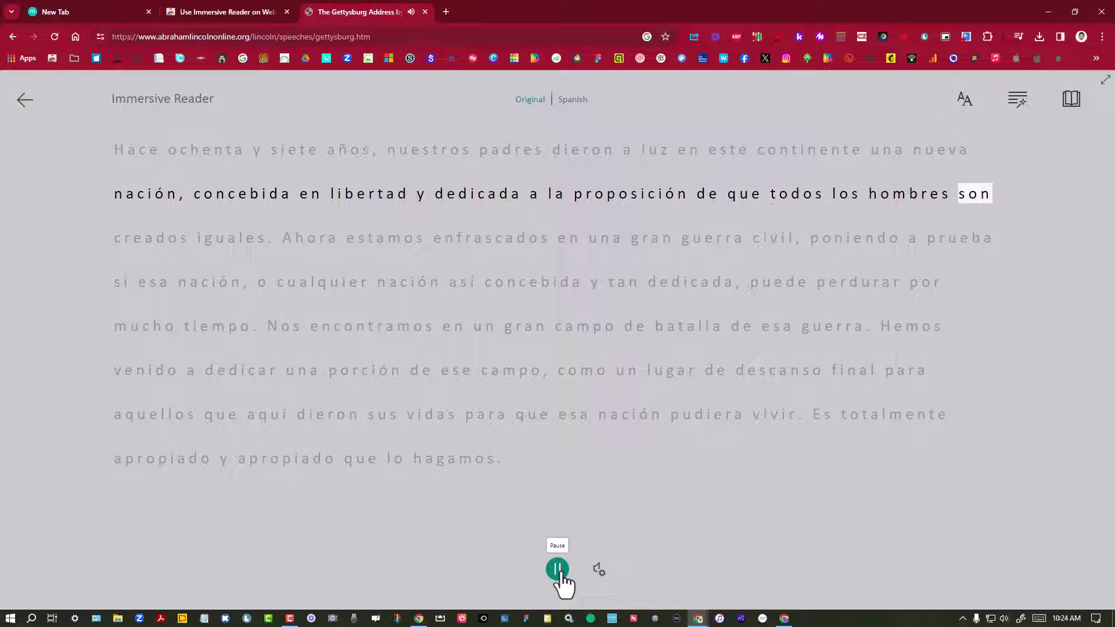
left_click(559, 572)
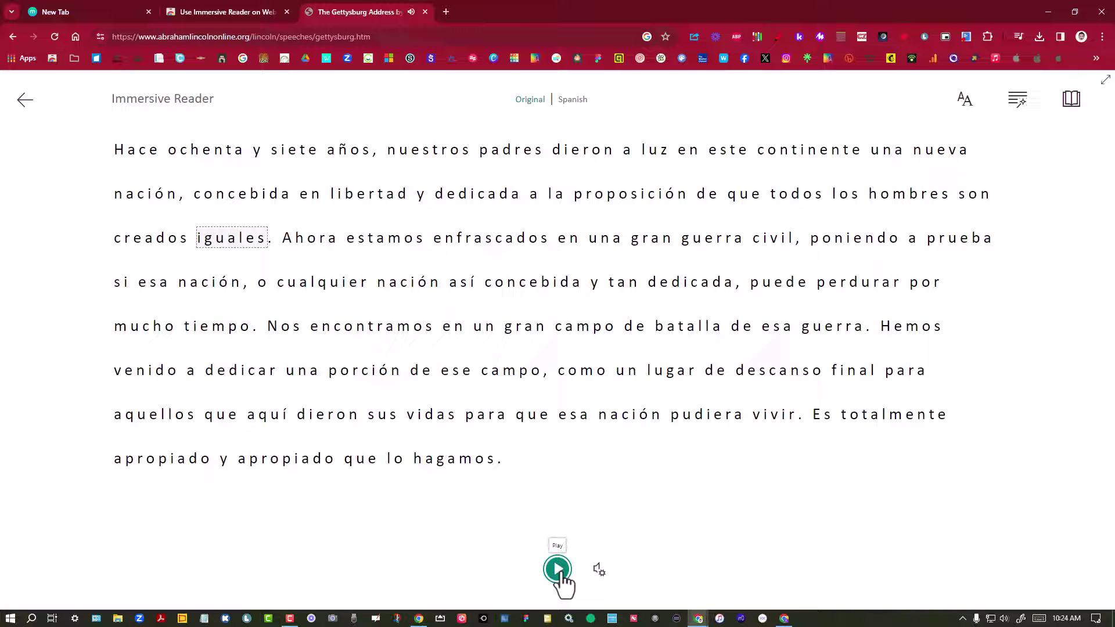
Set the voice to Male at 0.75 speed, then show the picture dictionary entry for 'Ahora'.
left_click(599, 570)
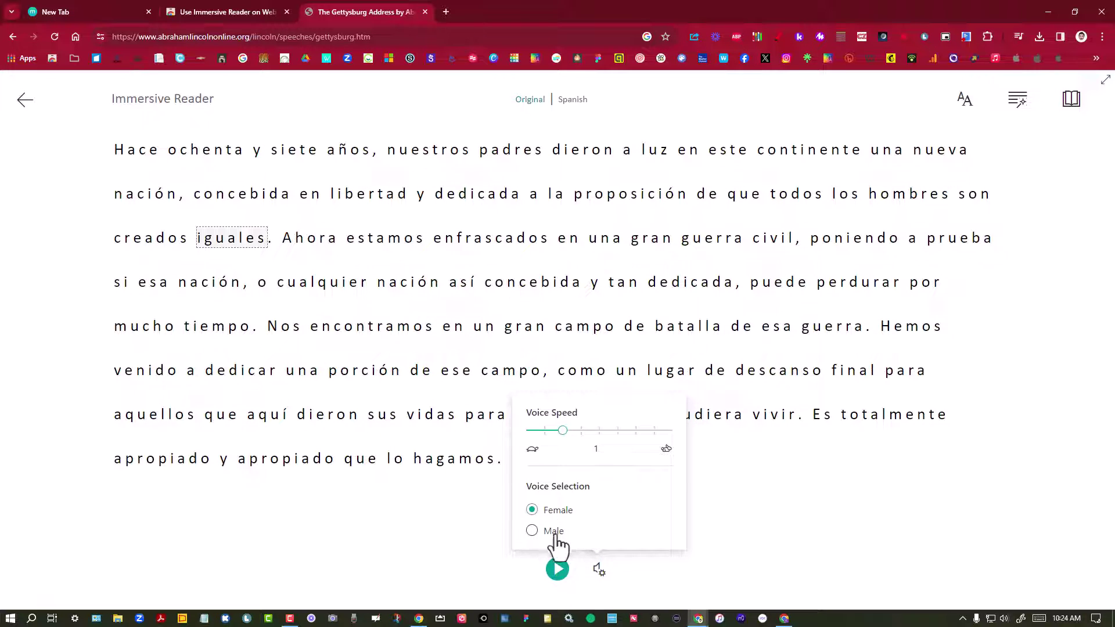
left_click(533, 531)
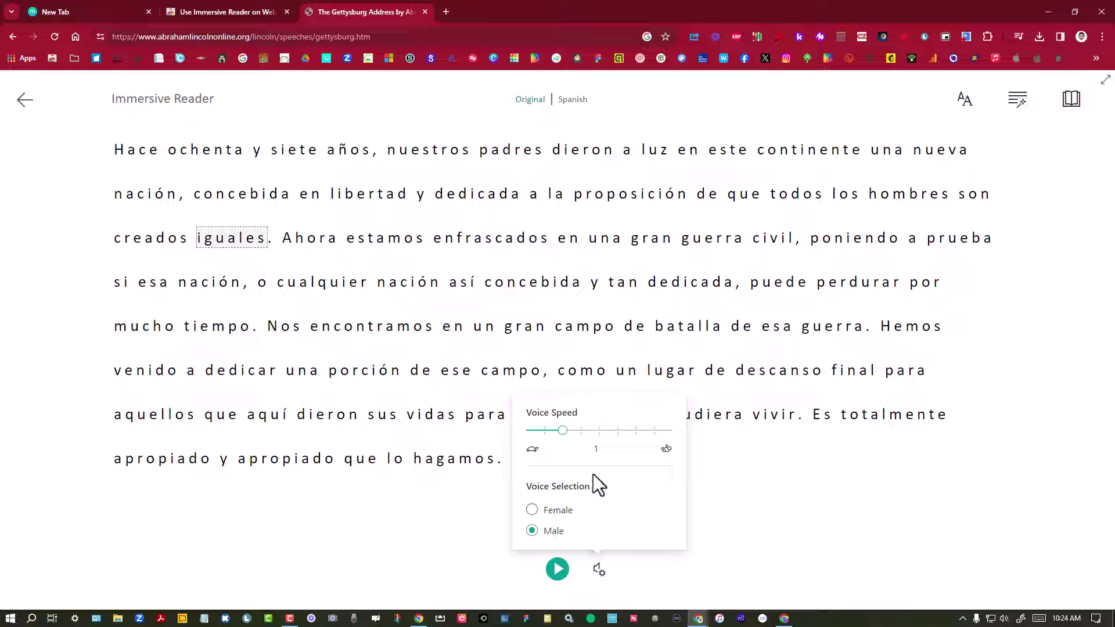
left_click(544, 430)
left_click(786, 489)
left_click(314, 239)
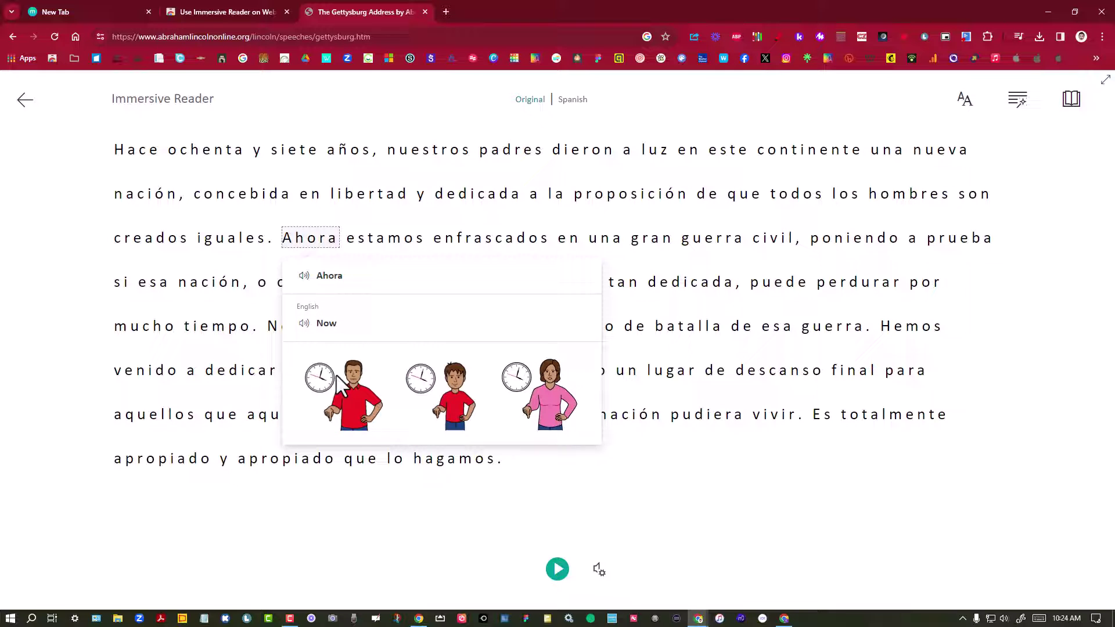
Hear 'Ahora' pronounced, then play the Spanish text until 'mucho tiempo' and pause.
left_click(303, 277)
left_click(557, 570)
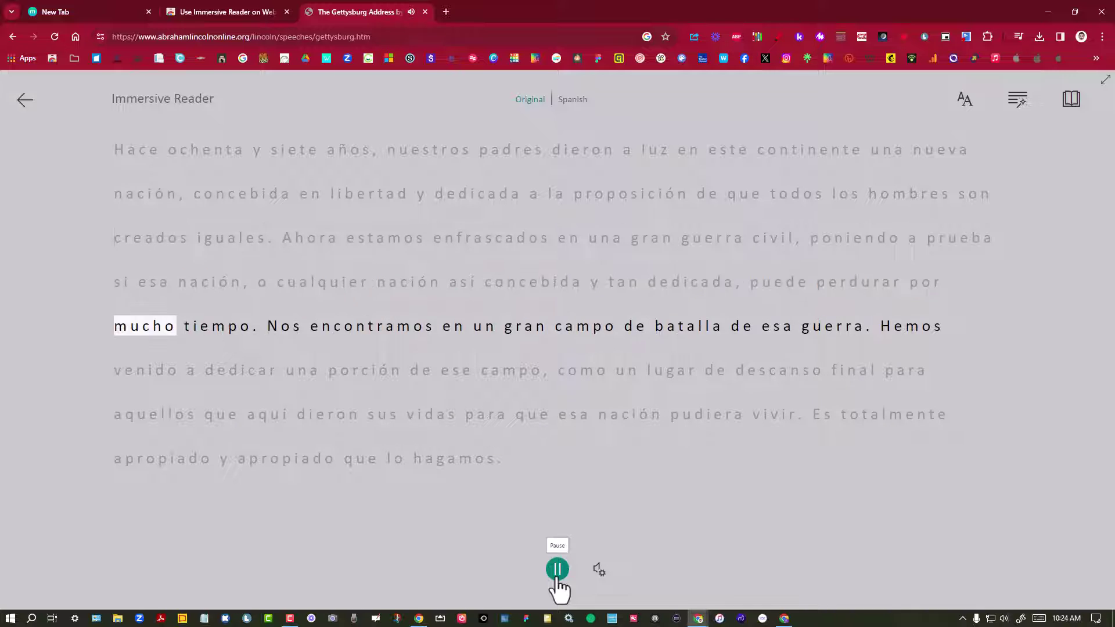
left_click(557, 579)
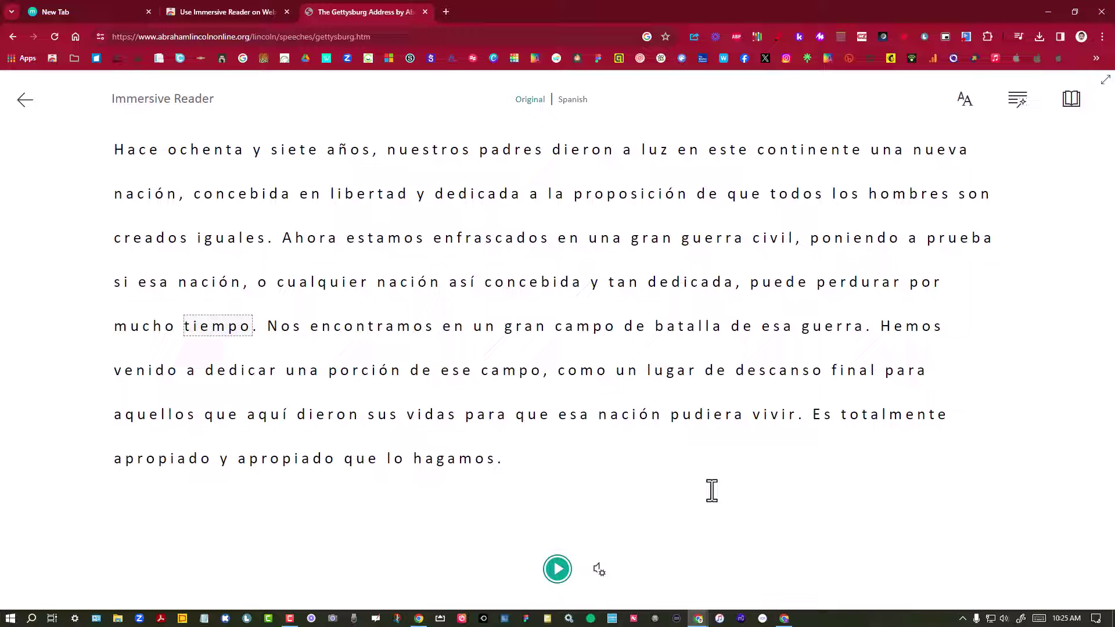
Show the Original English text again, then exit Immersive Reader back to the web page.
left_click(528, 103)
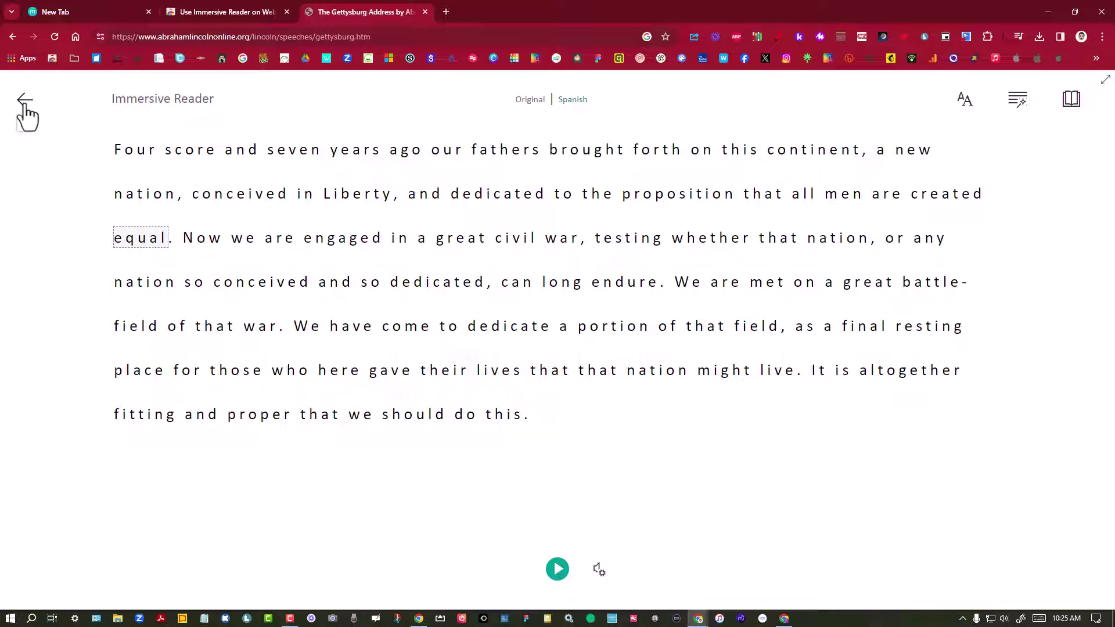
left_click(26, 116)
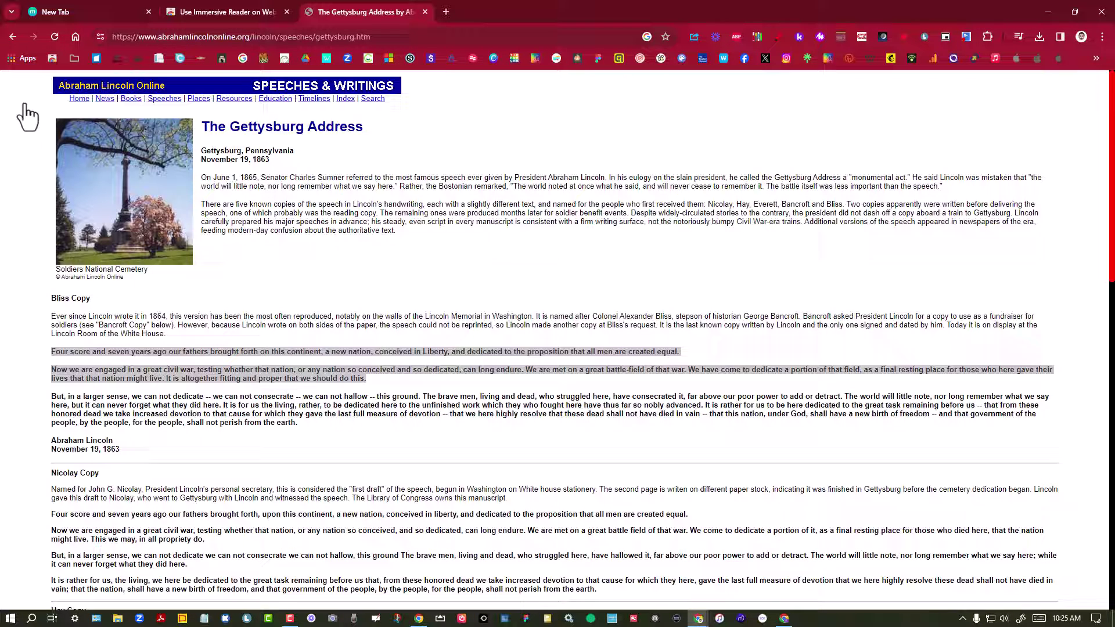